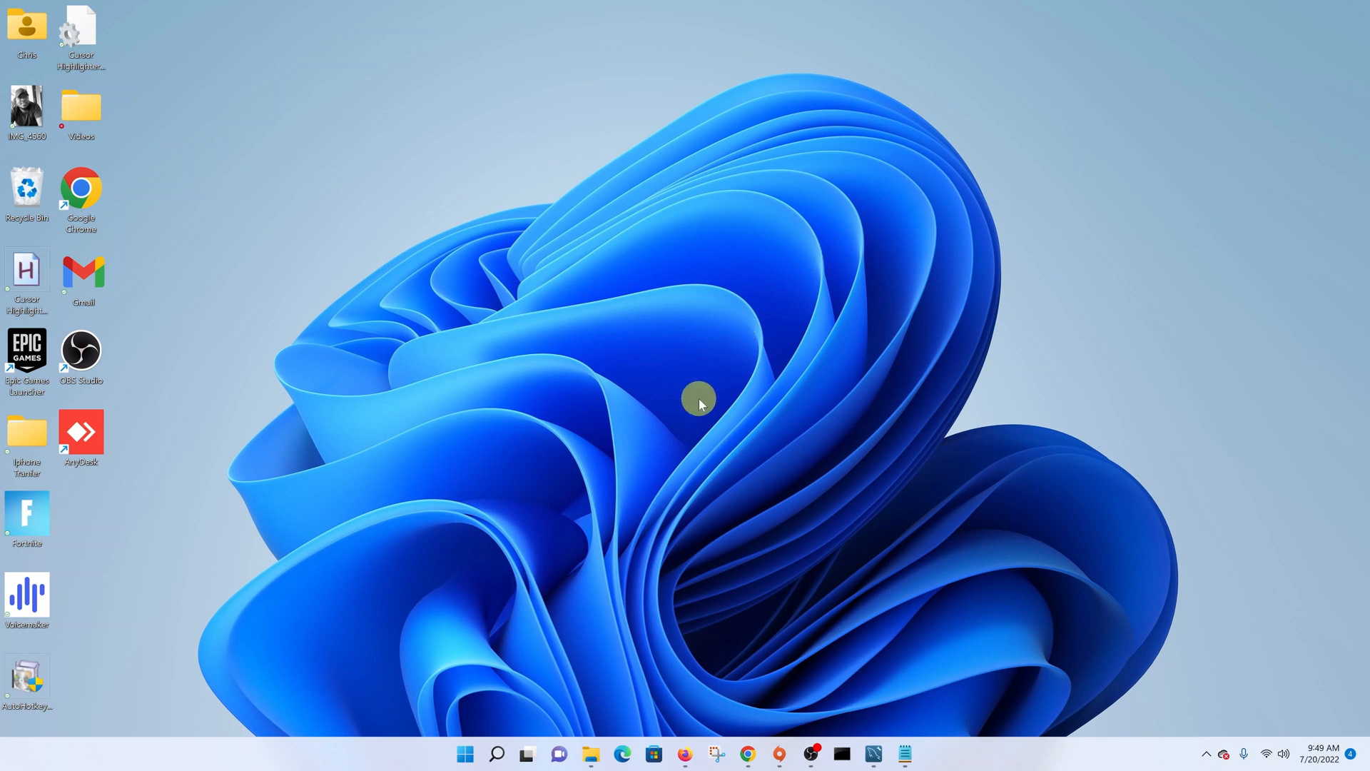
Search 'cmd' from Start and run Command Prompt as administrator.
{"action": "left_click", "coordinate": [462, 756]}
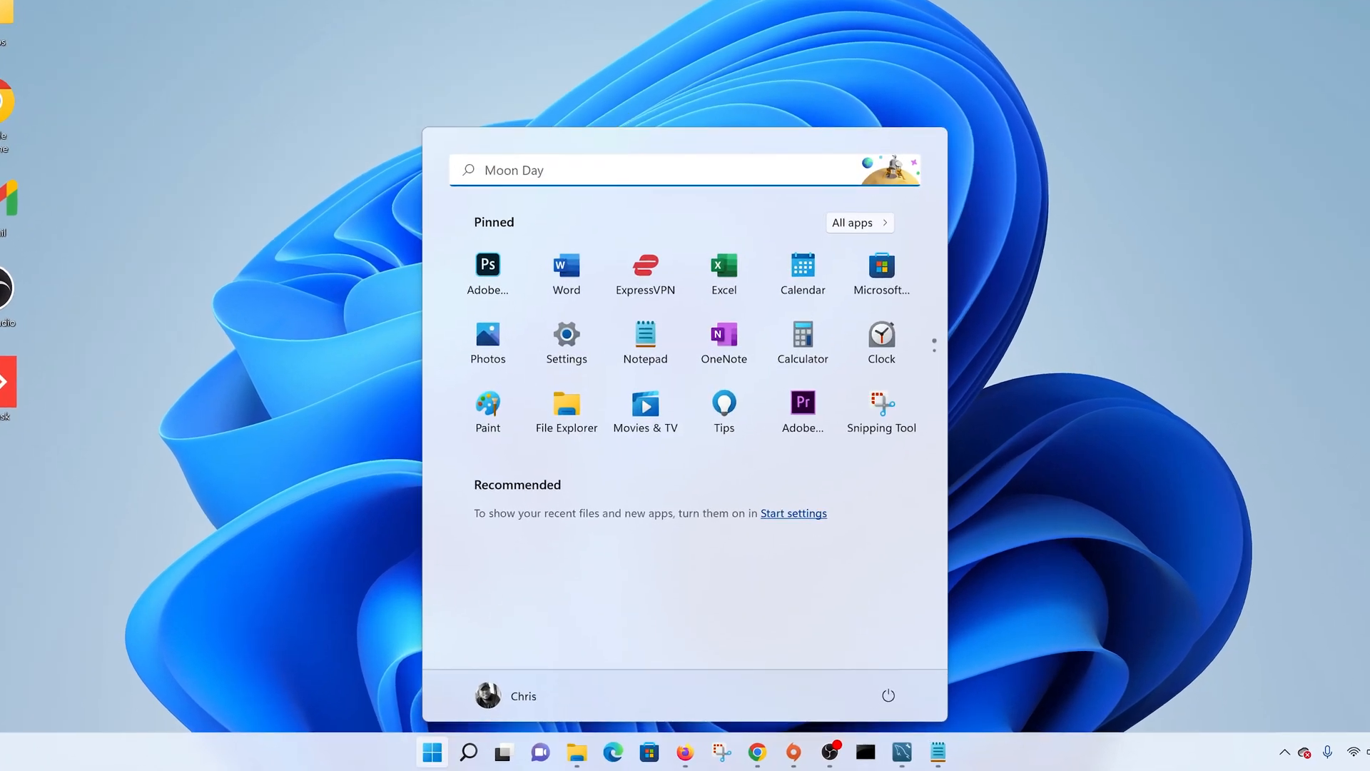
{"action": "left_click", "coordinate": [610, 171]}
{"action": "type", "text": "cmd"}
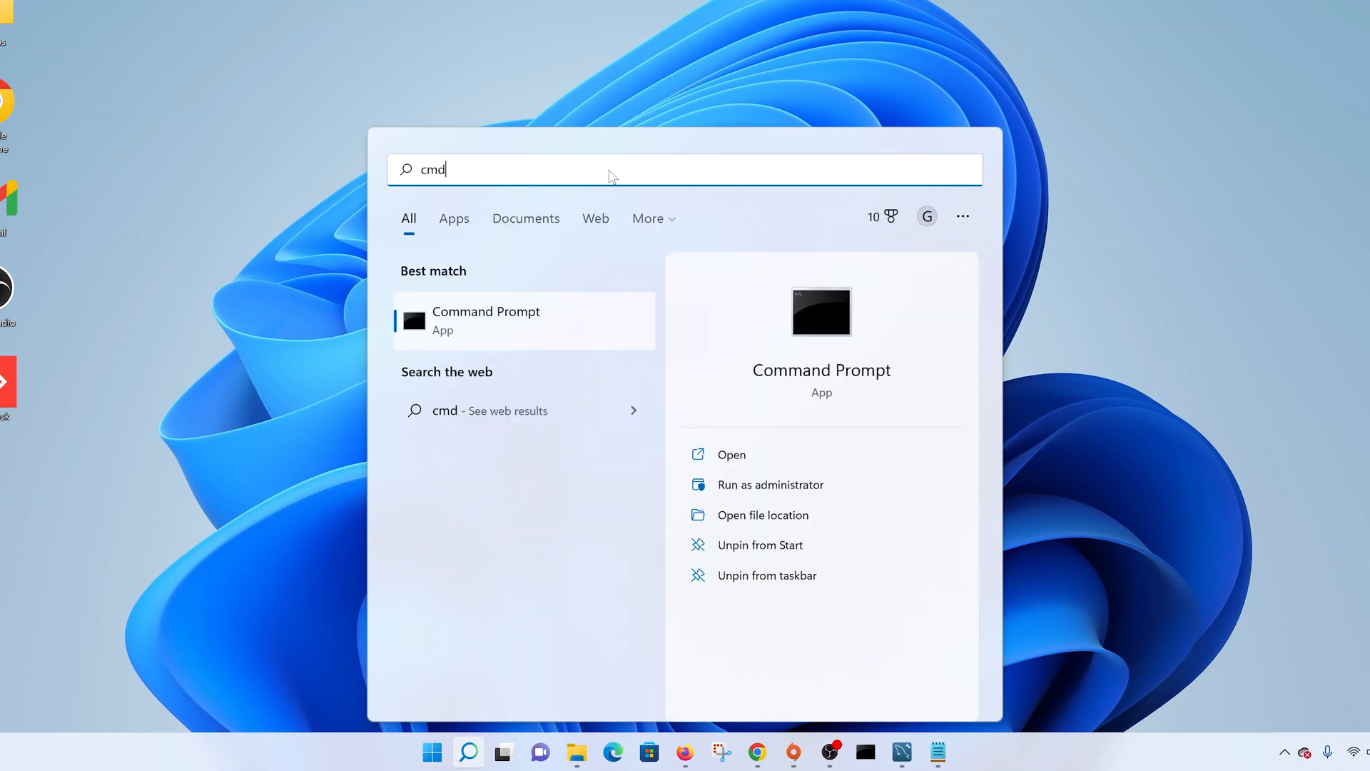
{"action": "right_click", "coordinate": [543, 327]}
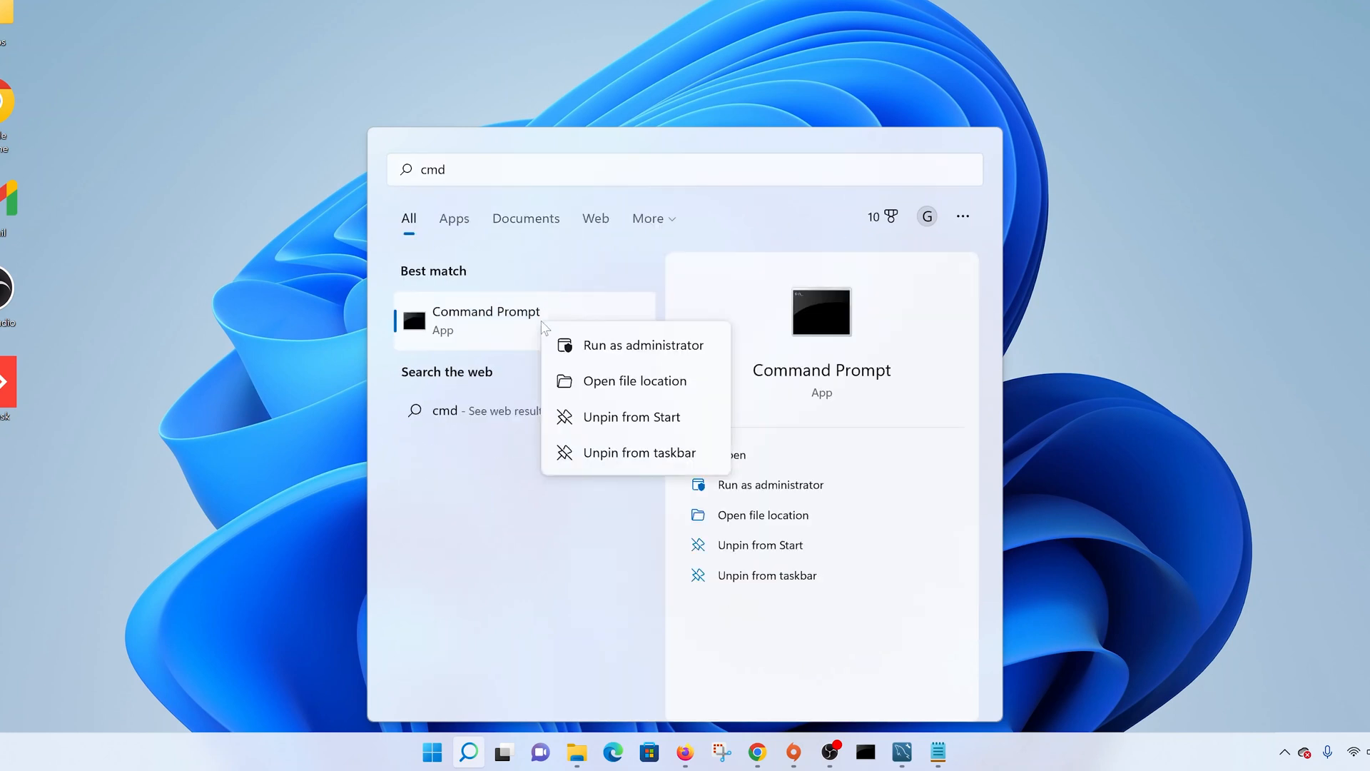
{"action": "left_click", "coordinate": [595, 352]}
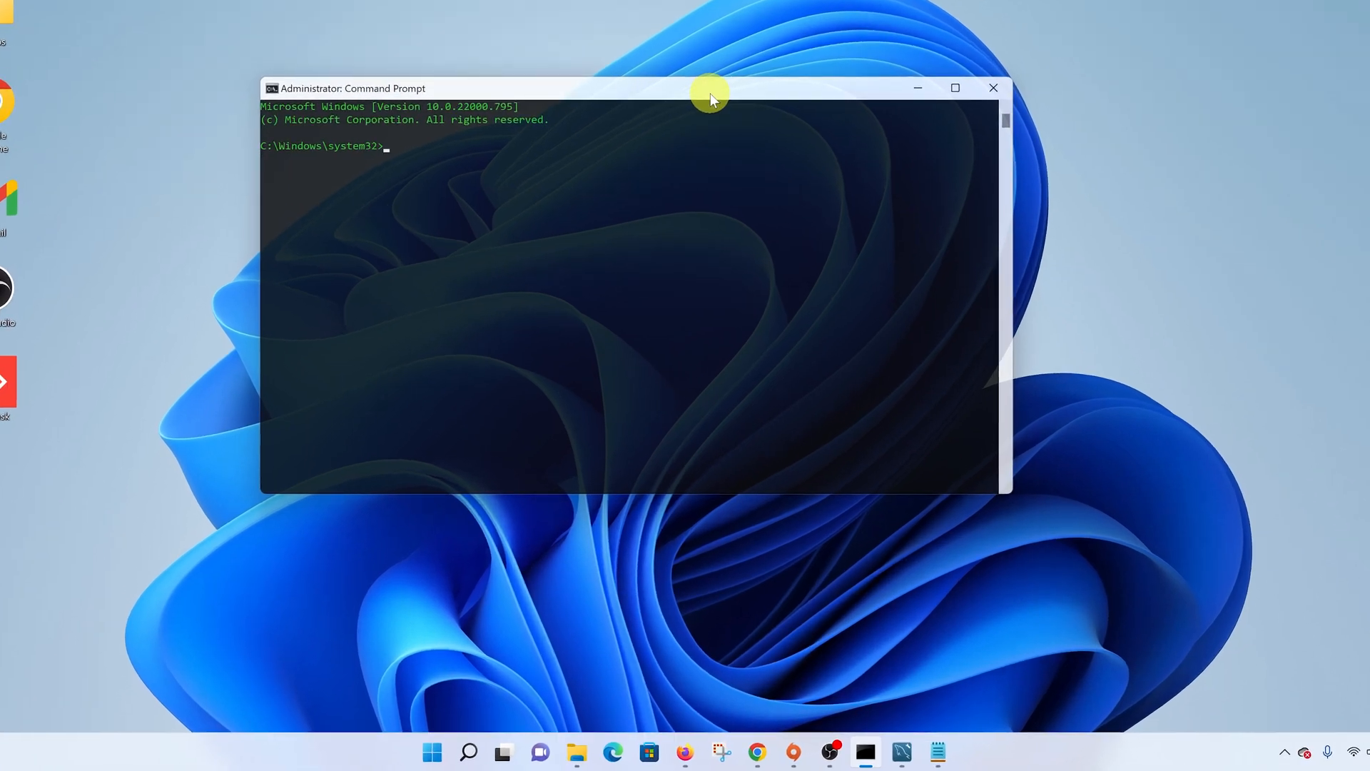
{"action": "type", "text": "wmic path softwareLicensingService get OA3xOriginalProductkey"}
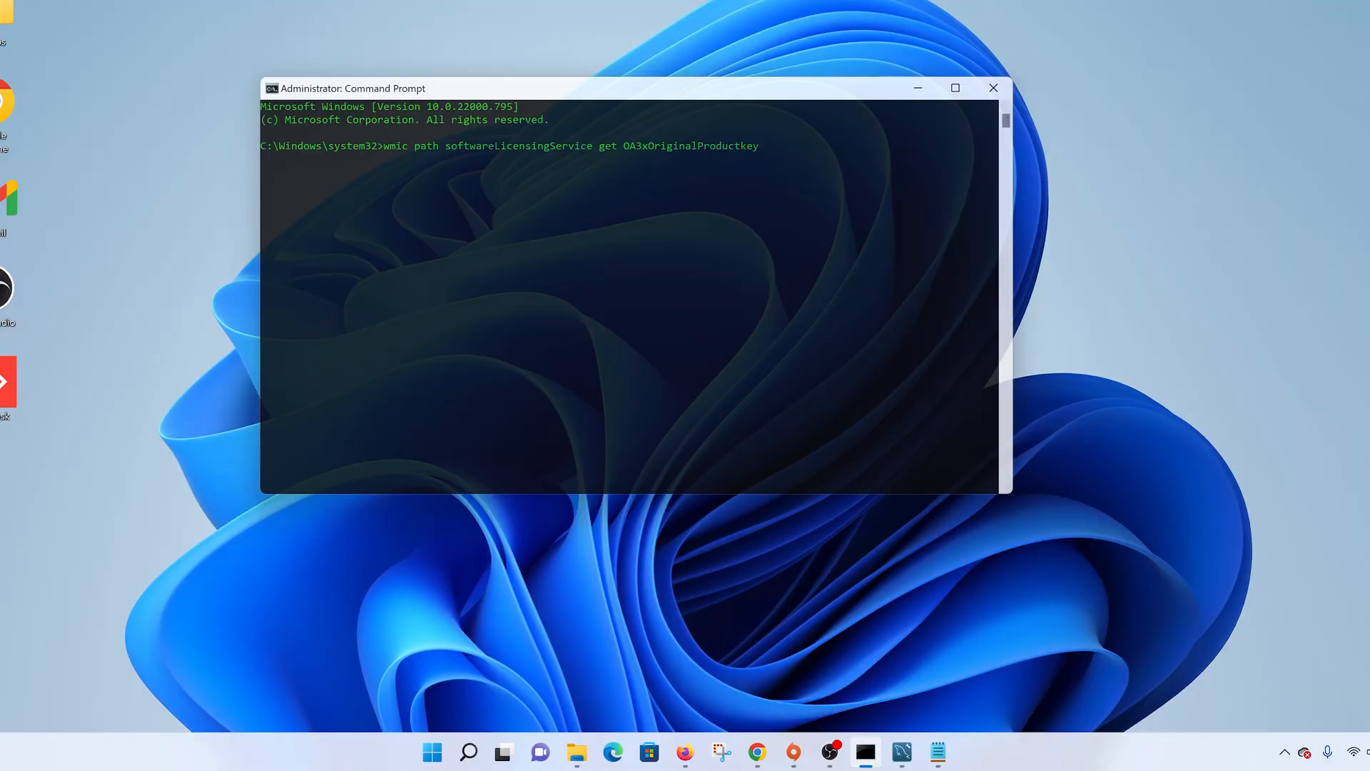
Run 'wmic path softwareLicensingService get OA3xOriginalProductKey' to print the original product key.
{"action": "key", "text": "Return"}
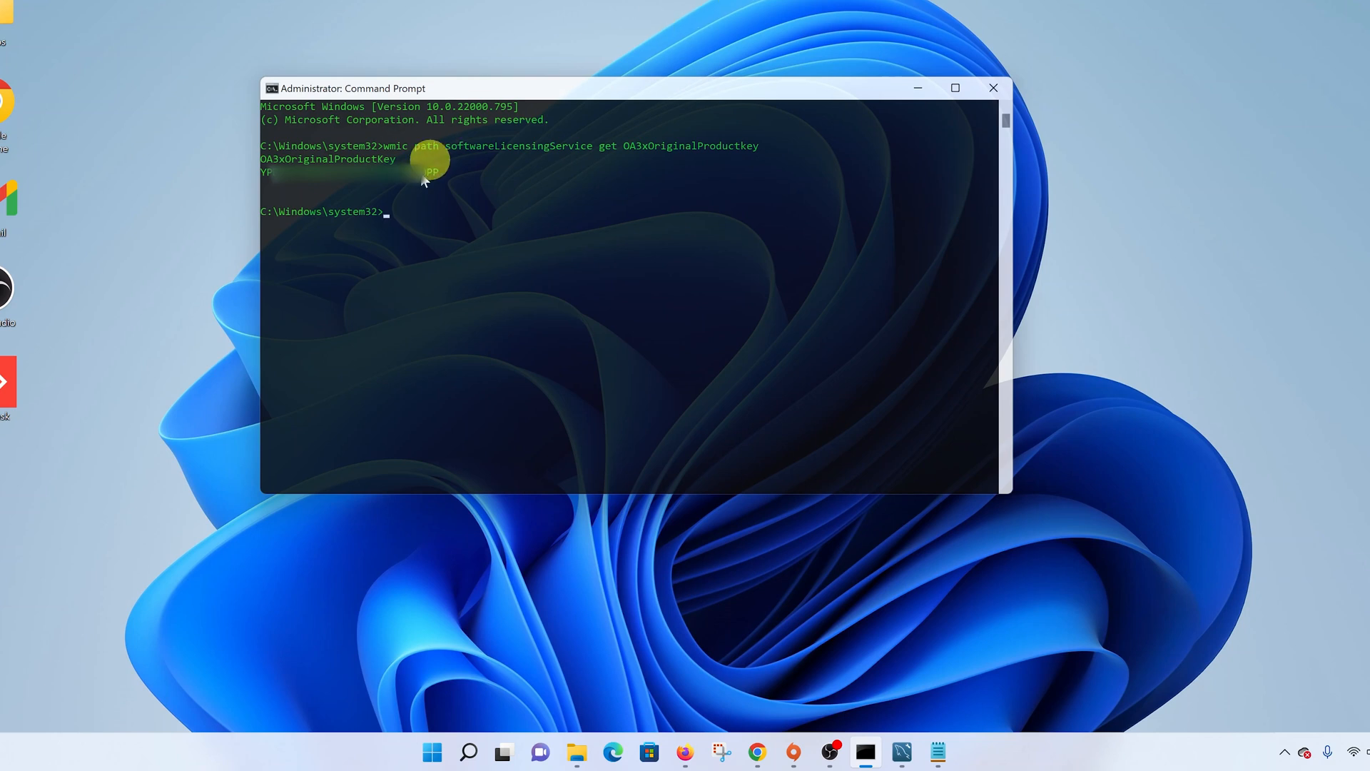
Drag-select the returned product key line in the output, ready to copy.
{"action": "mouse_move", "coordinate": [443, 171]}
{"action": "left_mouse_down"}
{"action": "mouse_move", "coordinate": [263, 163]}
{"action": "mouse_move", "coordinate": [264, 175]}
{"action": "left_mouse_up"}
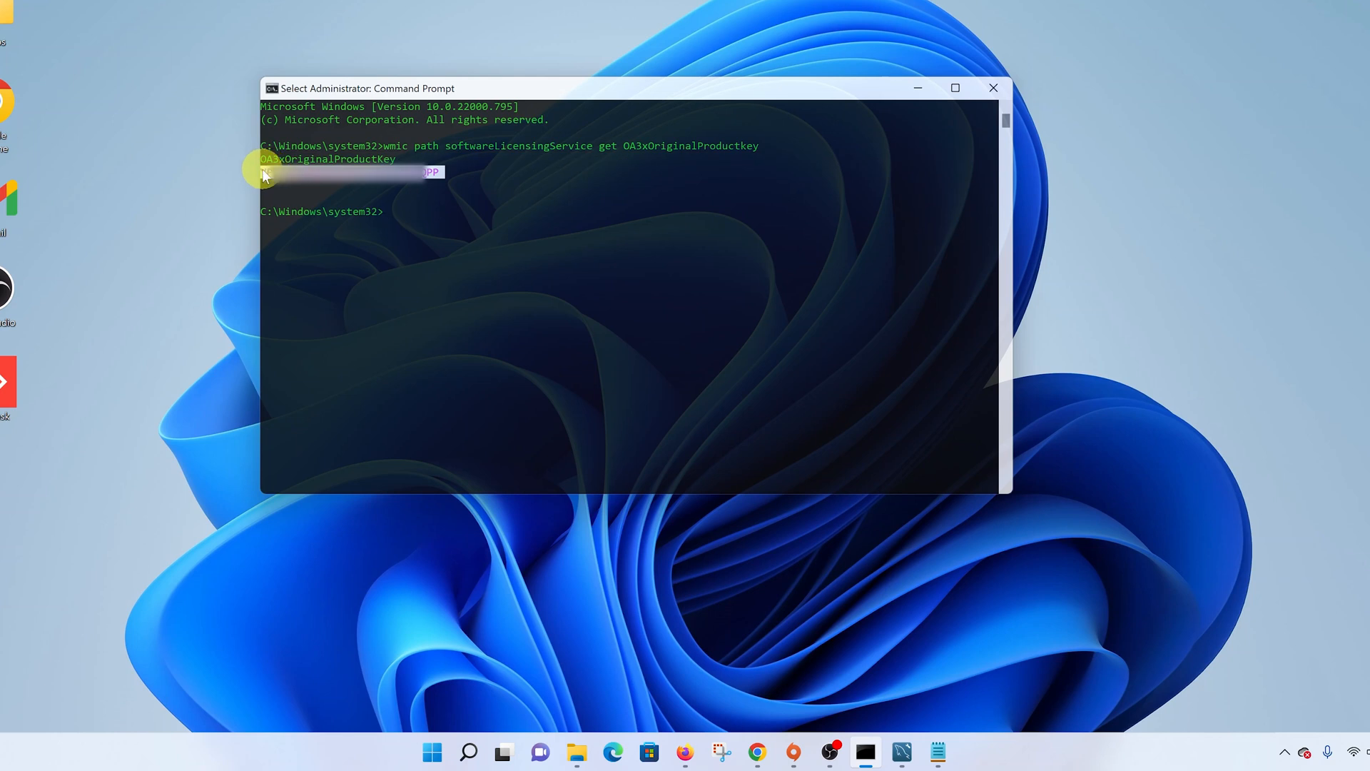